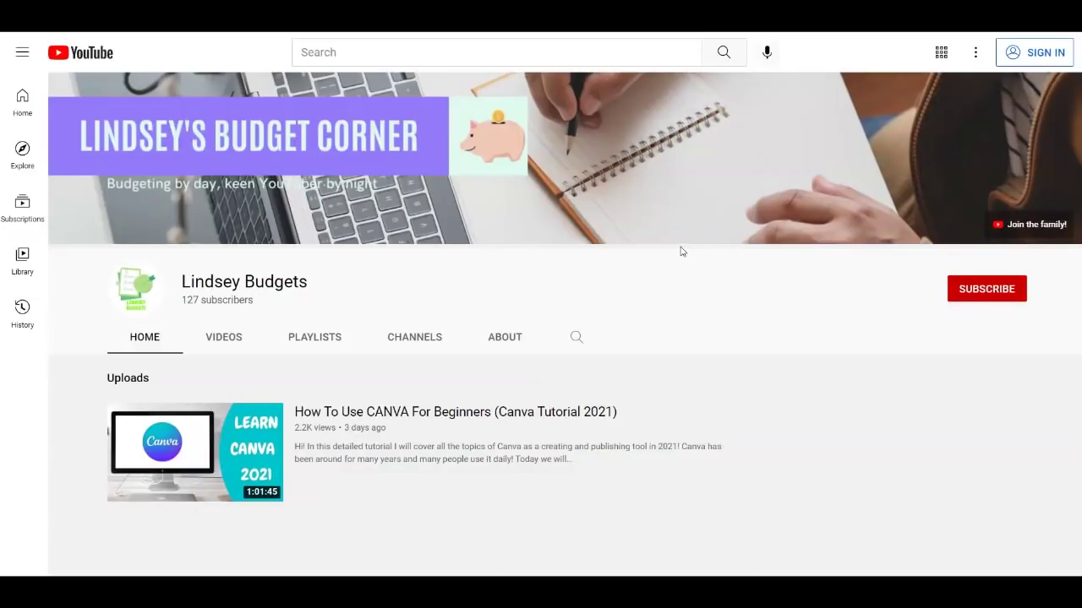
- Open the Lindsey Budgets 'How To Use CANVA For Beginners' video and scroll down its page
left_click_drag(223, 281, 329, 279)
left_click(498, 277)
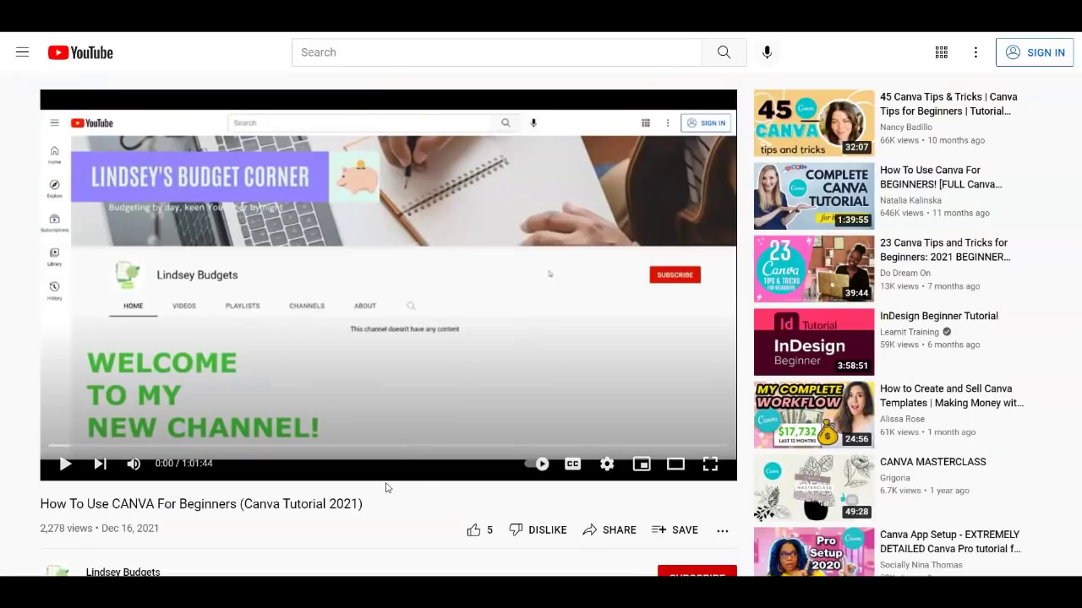
scroll(387, 488, "down", 2)
- Scroll the video page up and down, then bring up the running oCam recorder window
scroll(388, 489, "up", 2)
scroll(388, 492, "down", 1)
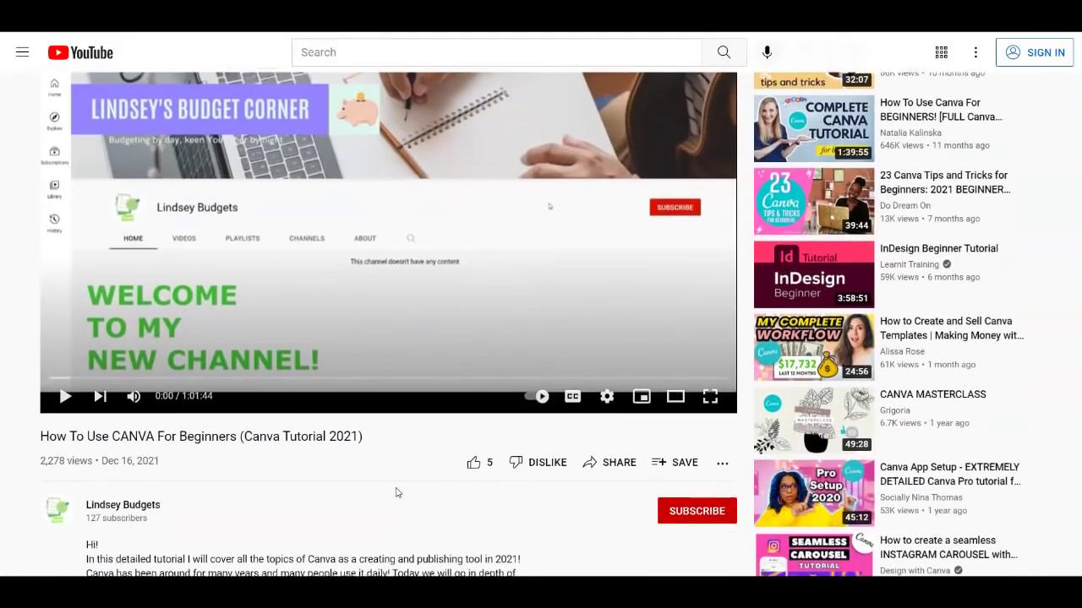
scroll(397, 492, "up", 1)
scroll(396, 490, "down", 1)
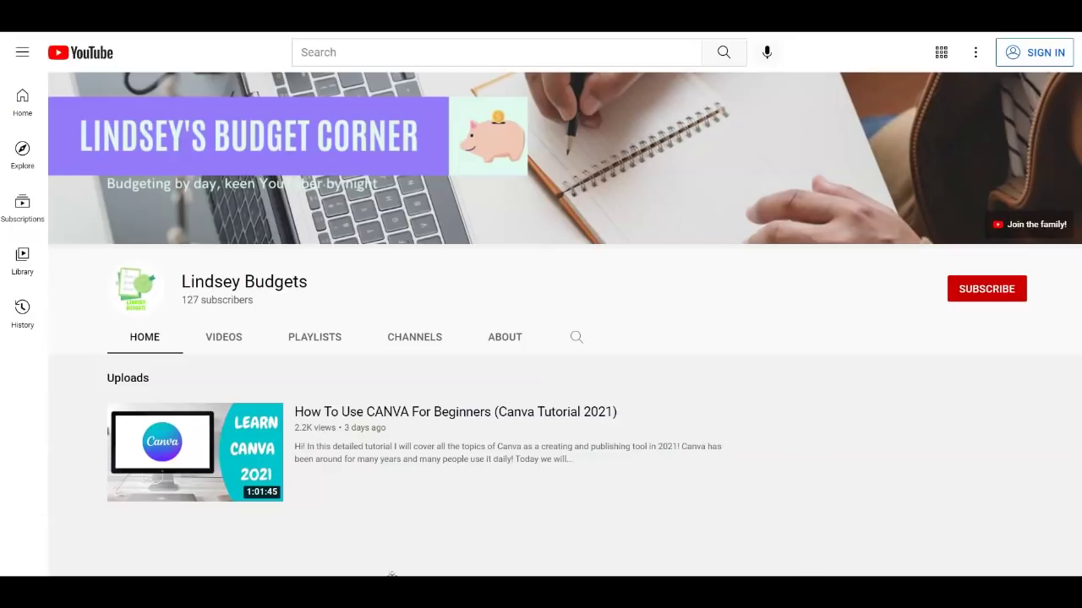
left_click(397, 592)
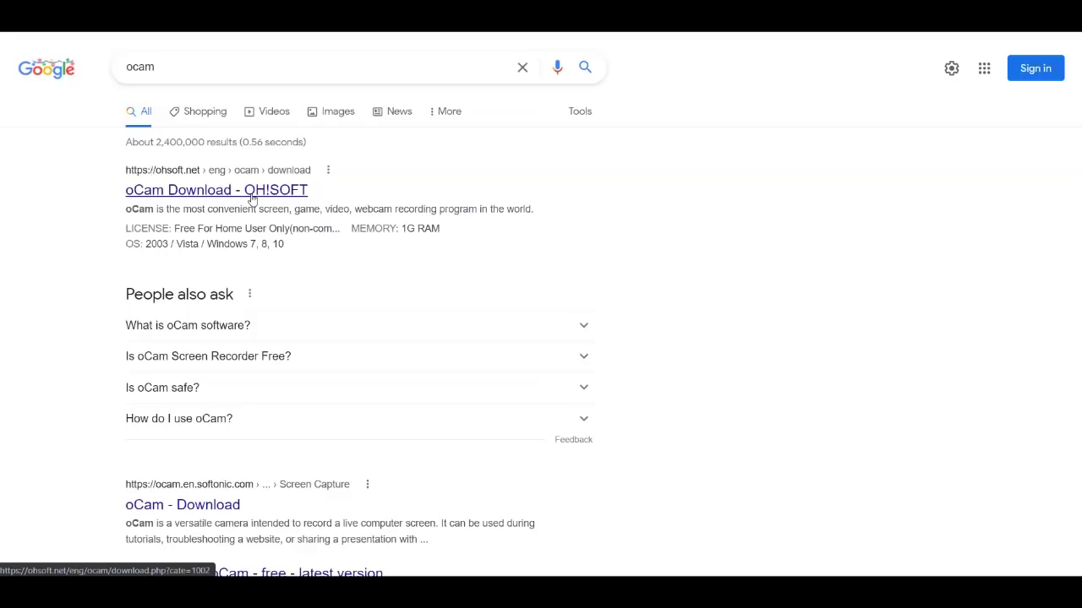
- Open the 'oCam Download - OH!SOFT' result and follow its OhSoft Download button to the product list
left_click(191, 181)
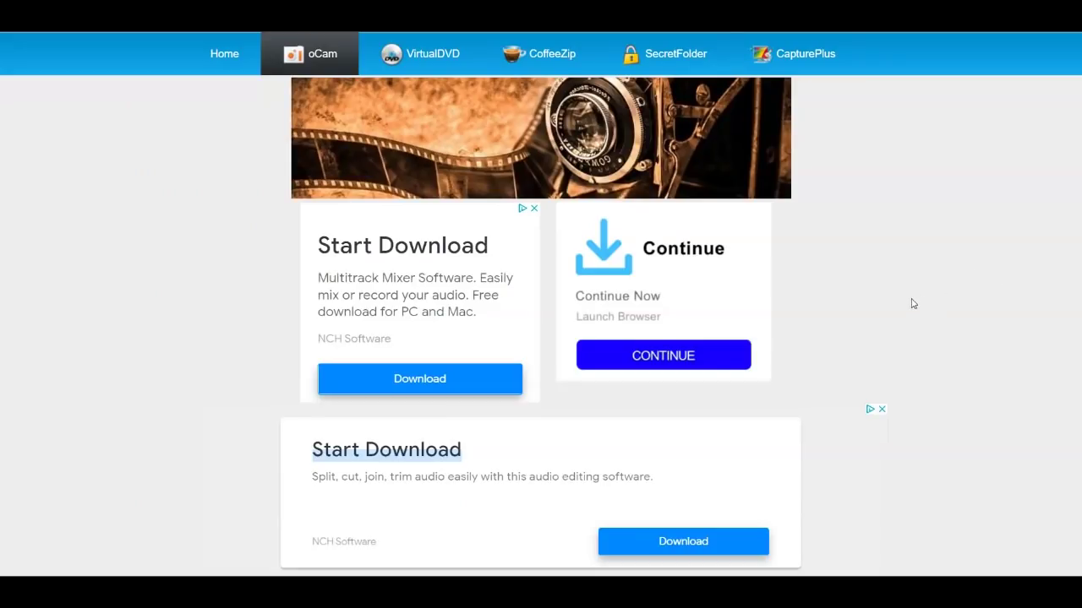
scroll(913, 304, "down", 4)
scroll(913, 303, "down", 4)
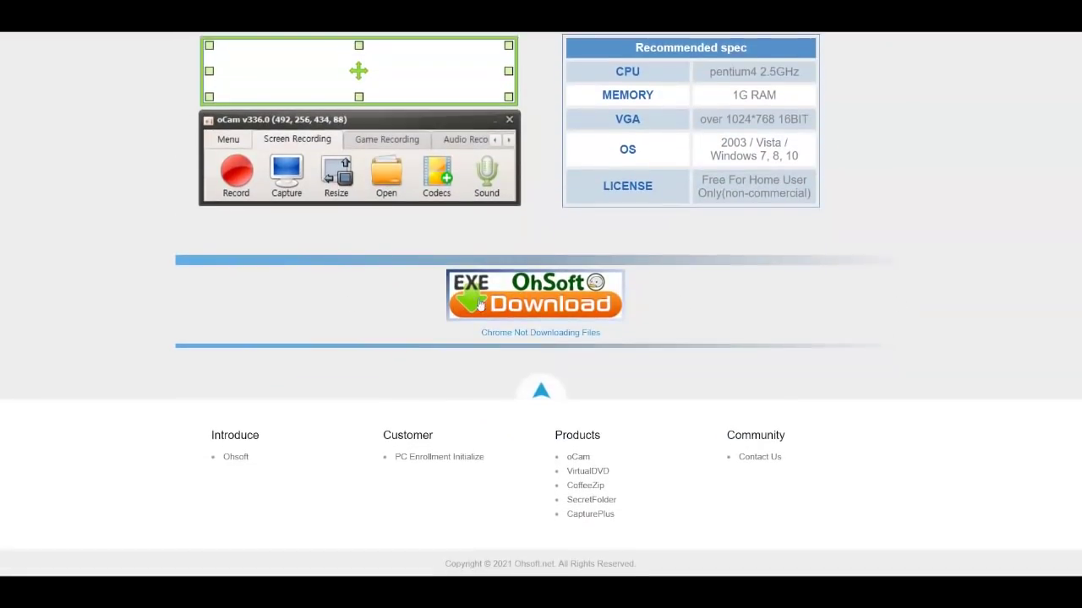
left_click(566, 297)
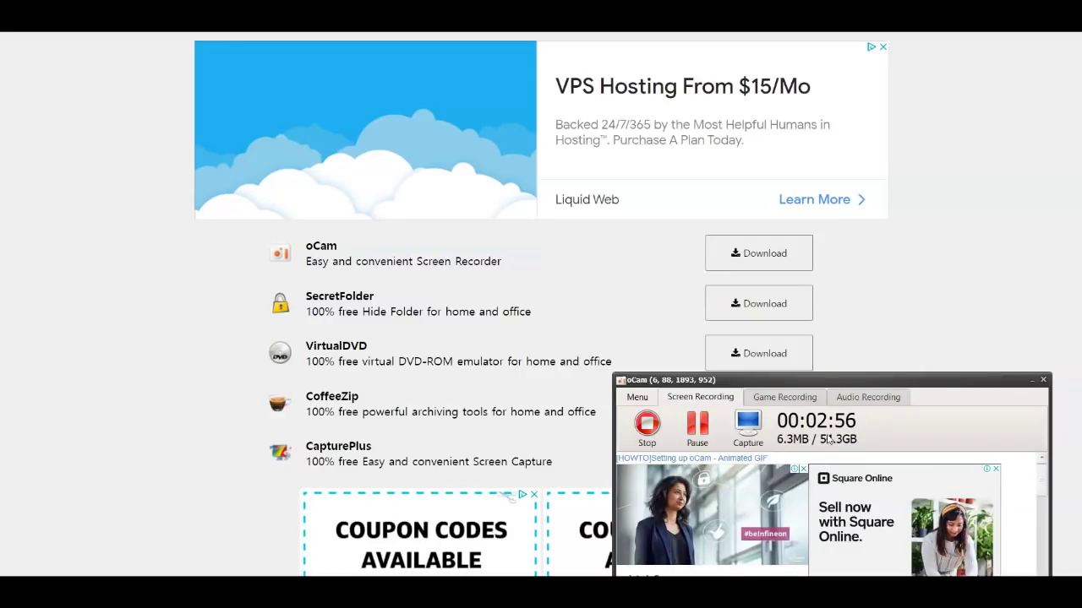
- Open oCam's main menu, then return to the oCam download page
left_click(628, 399)
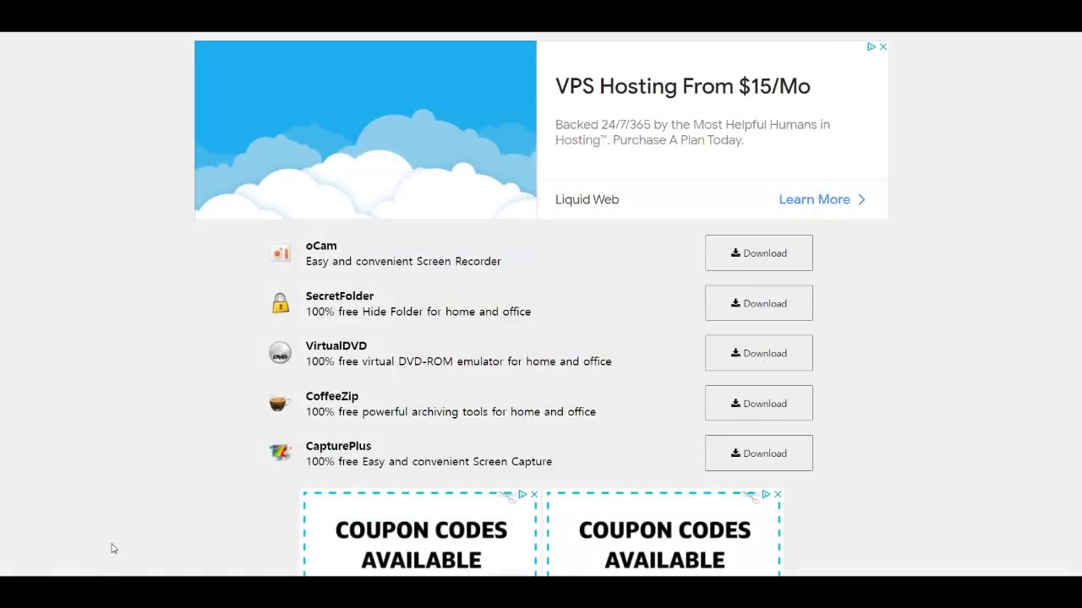
left_click(795, 303)
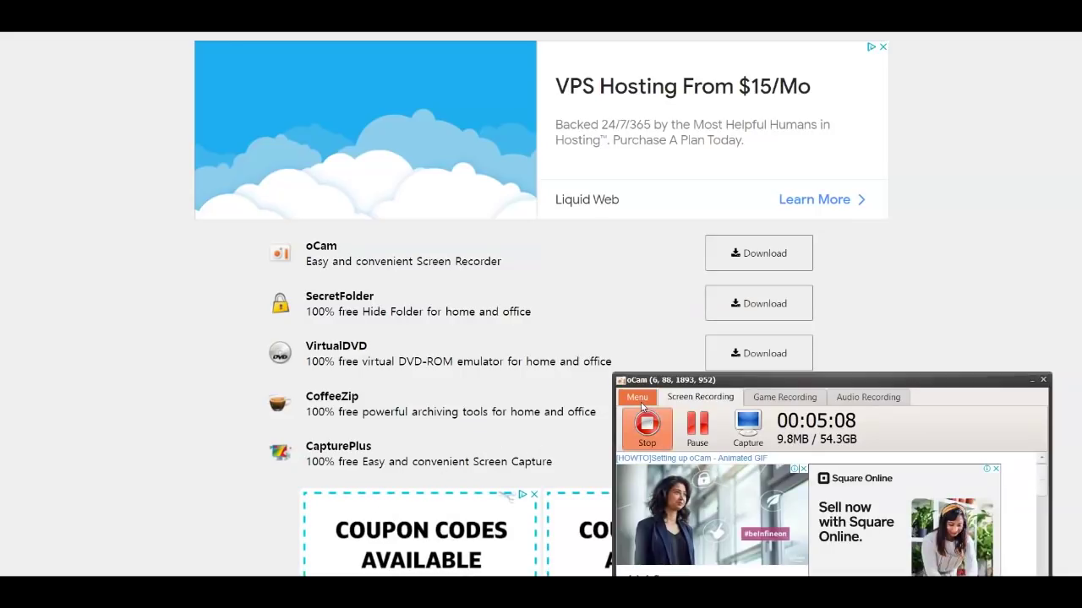
- Open oCam's main menu to reach the Options entry
left_click(637, 397)
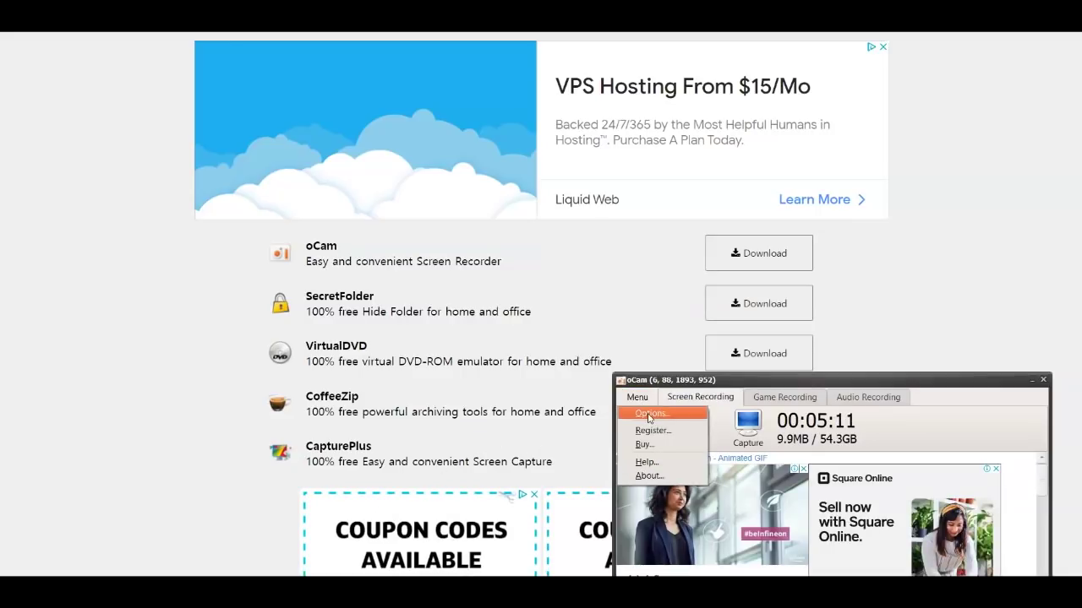